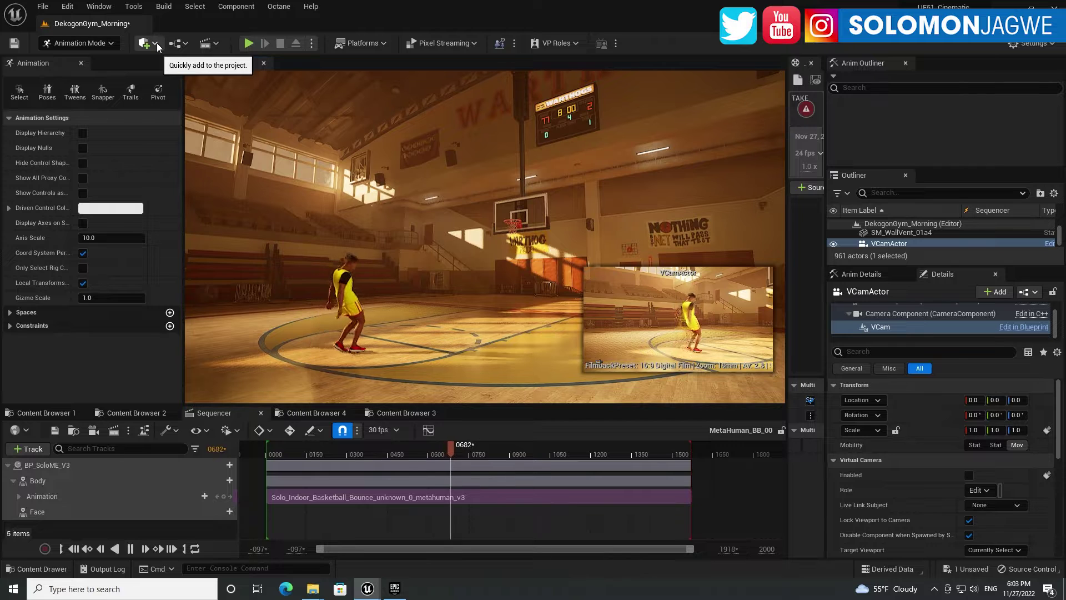
- Browse the Quick Add Virtual Production list without adding anything, then pause the player's animation at frame 0900
{"action": "left_click", "coordinate": [154, 43]}
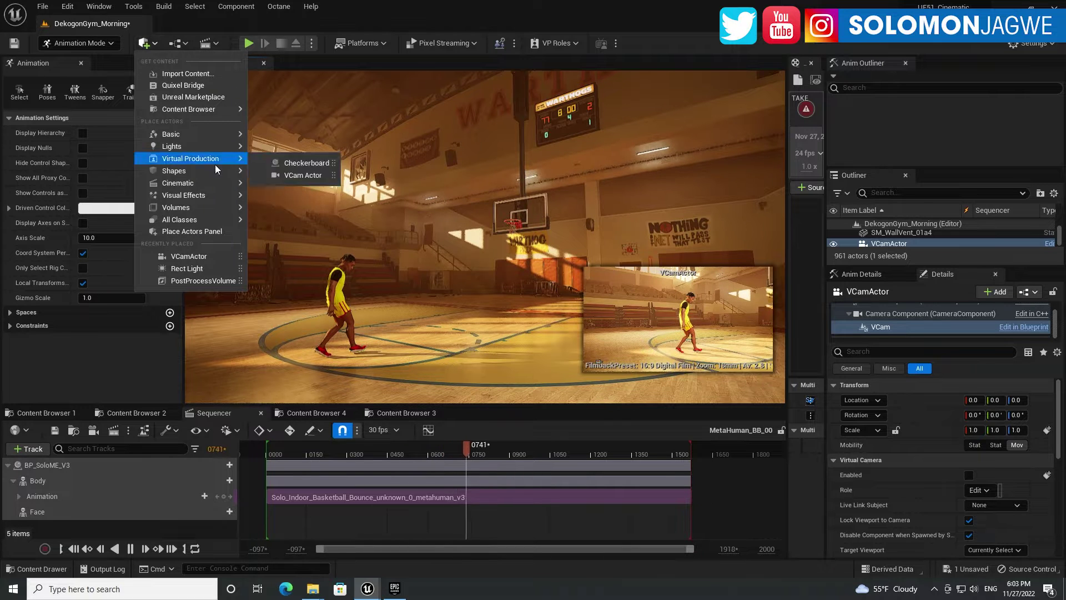
{"action": "mouse_move", "coordinate": [227, 159]}
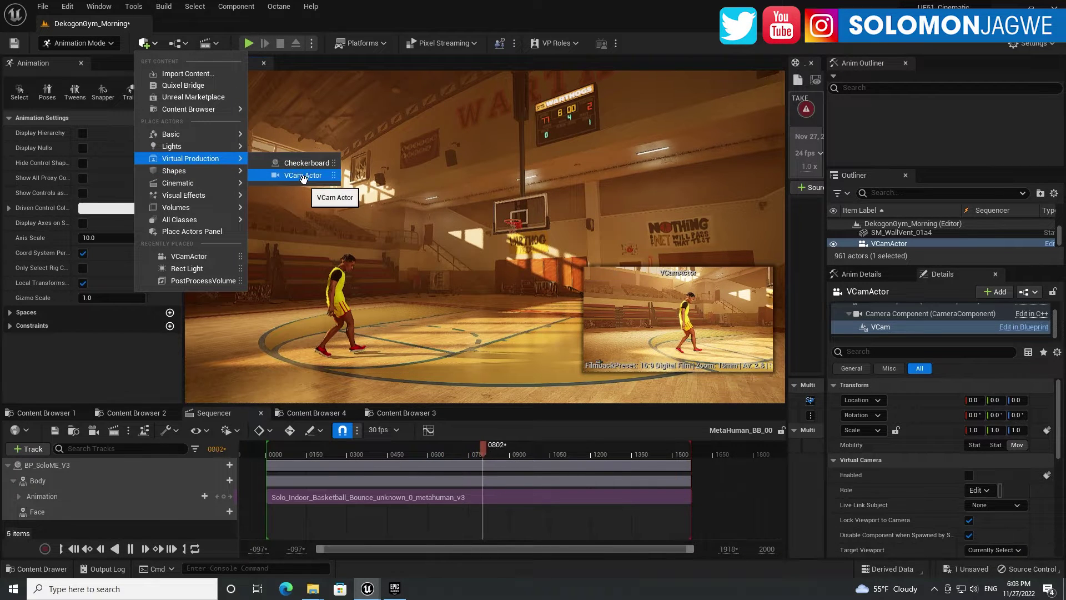
{"action": "left_click", "coordinate": [460, 233]}
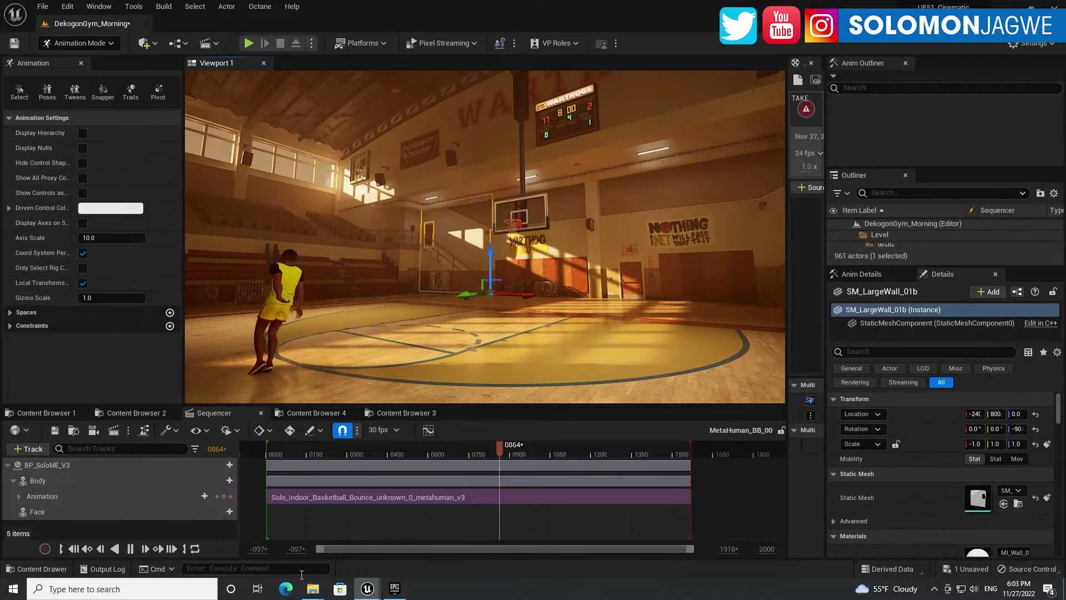
{"action": "left_click", "coordinate": [131, 549]}
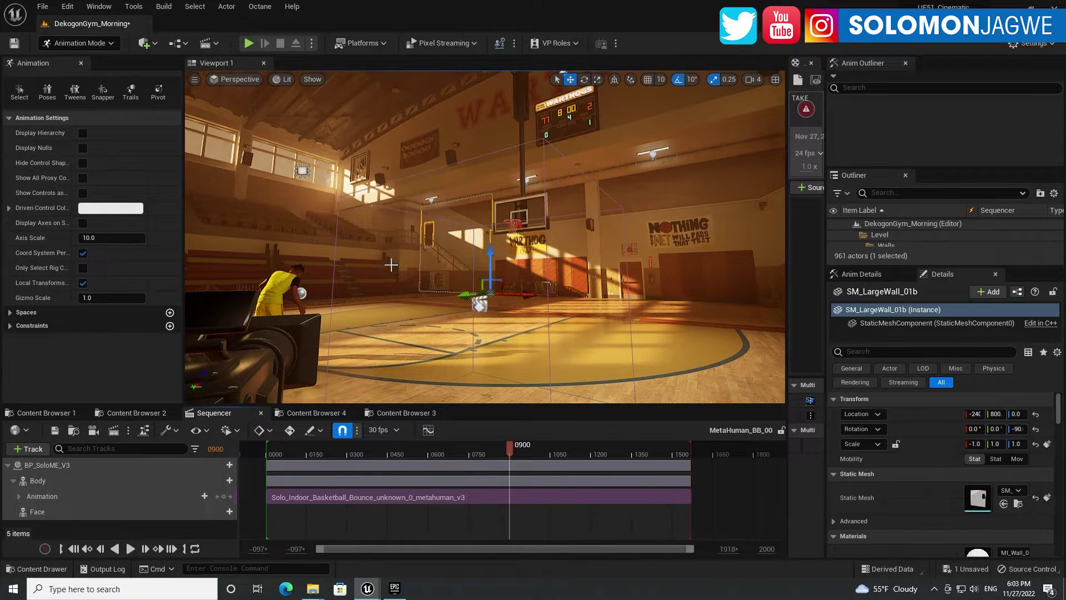
- Frame the VCamActor behind the player and orbit the view toward the stands and hoop
{"action": "left_click", "coordinate": [434, 256]}
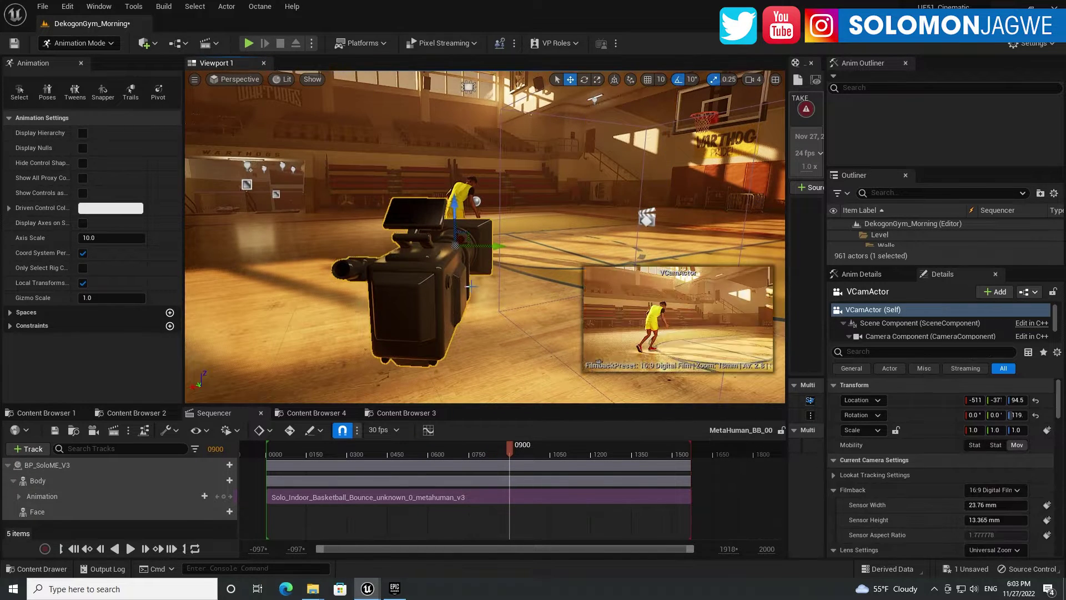
{"action": "key", "text": "f"}
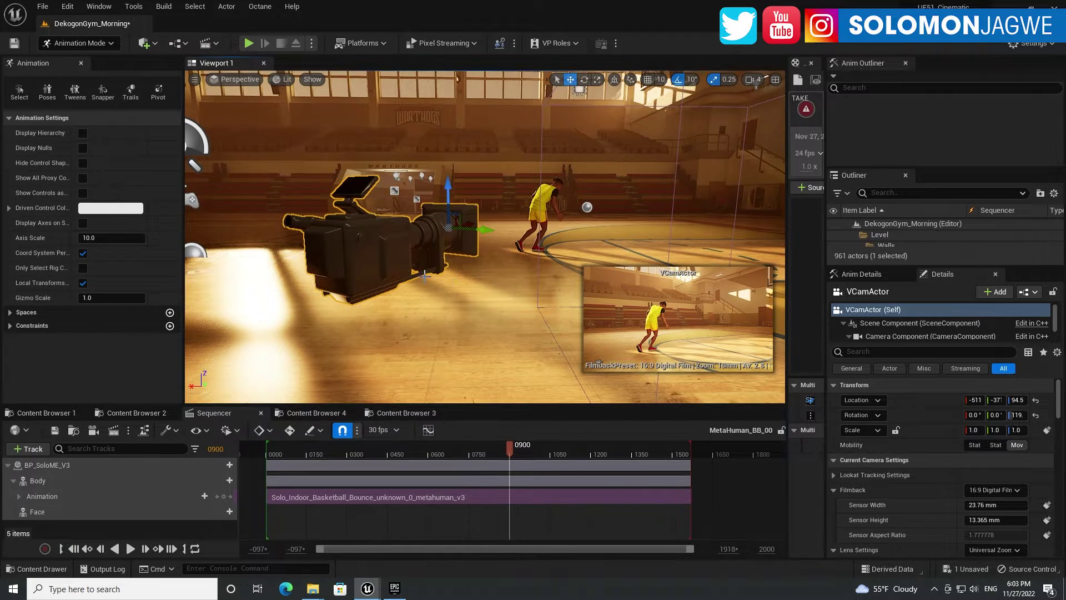
{"action": "right_click_drag", "start_coordinate": [377, 255], "coordinate": [467, 256]}
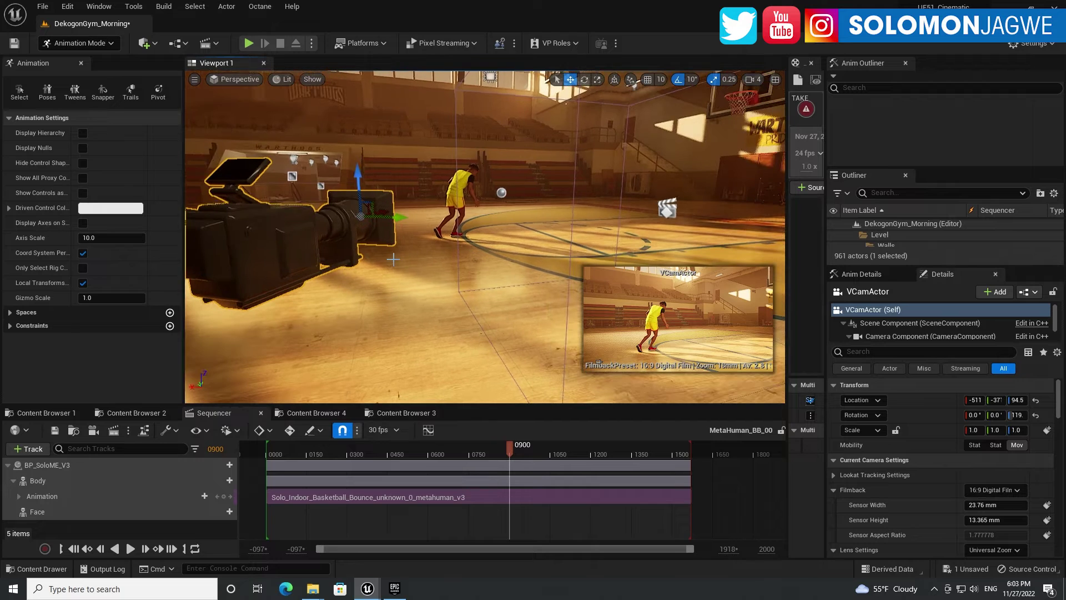
{"action": "right_click_drag", "start_coordinate": [388, 261], "coordinate": [361, 213]}
{"action": "right_click_drag", "start_coordinate": [420, 184], "coordinate": [527, 184]}
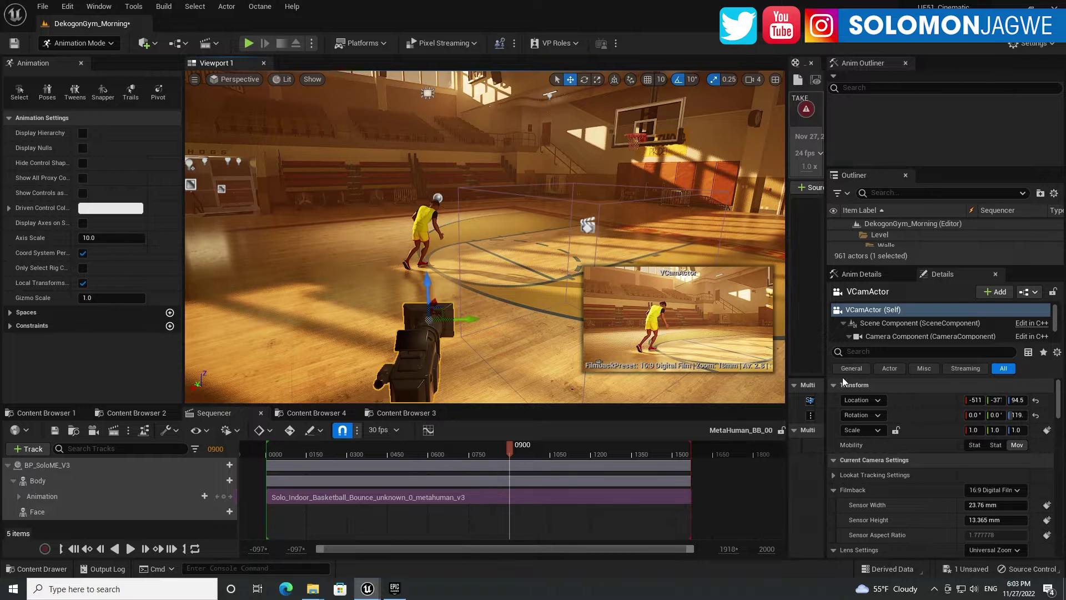
- Tick Virtual Camera Enabled on the VCamActor's VCam component so the viewport becomes its pilot view
{"action": "scroll", "coordinate": [905, 328], "scroll_direction": "down", "scroll_amount": 2}
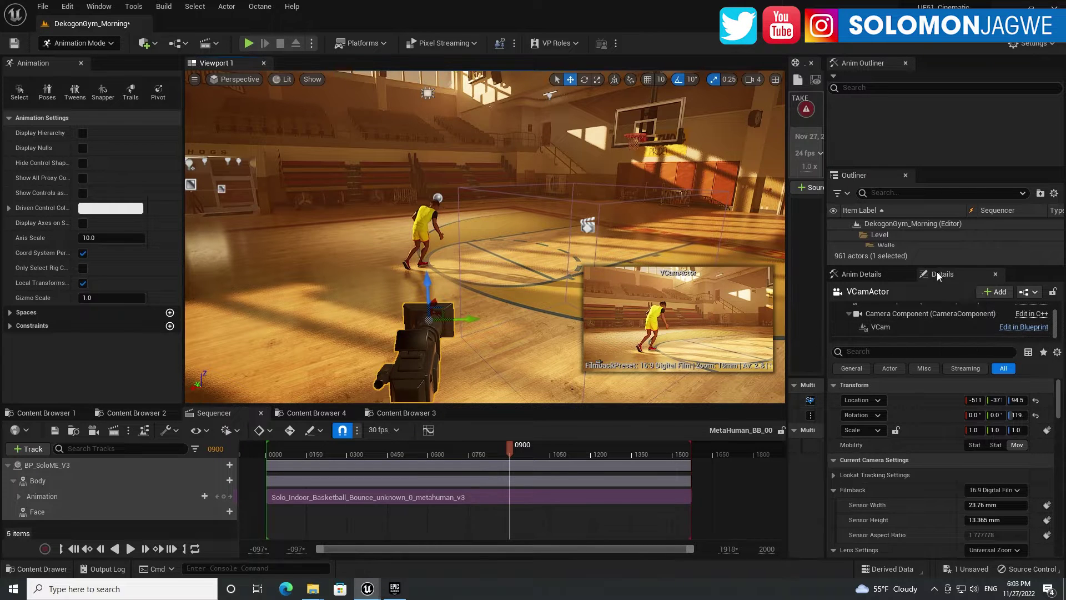
{"action": "left_click", "coordinate": [881, 329]}
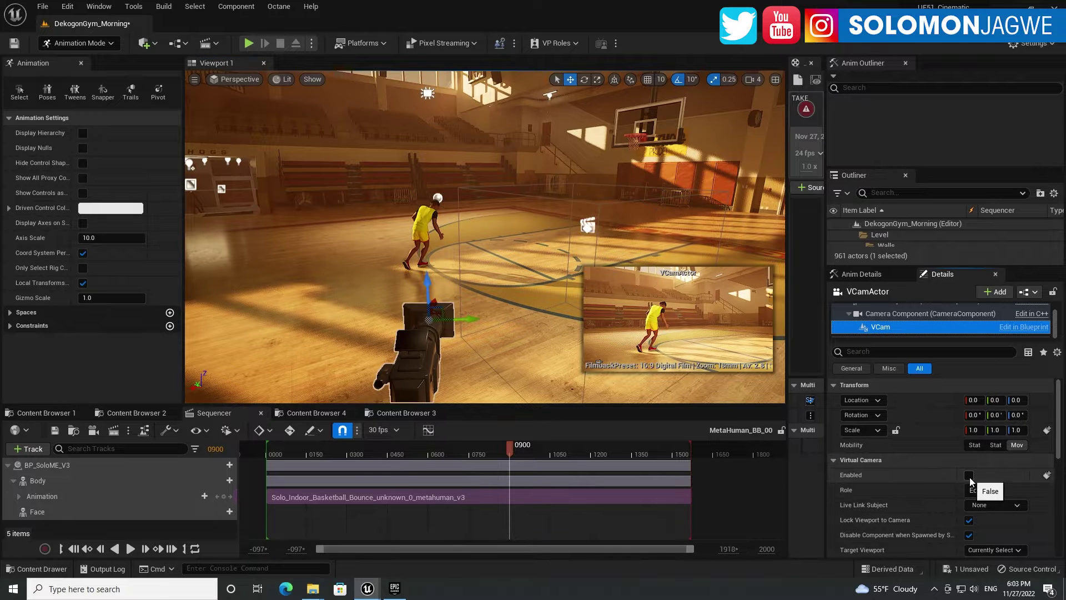
{"action": "left_click", "coordinate": [969, 476]}
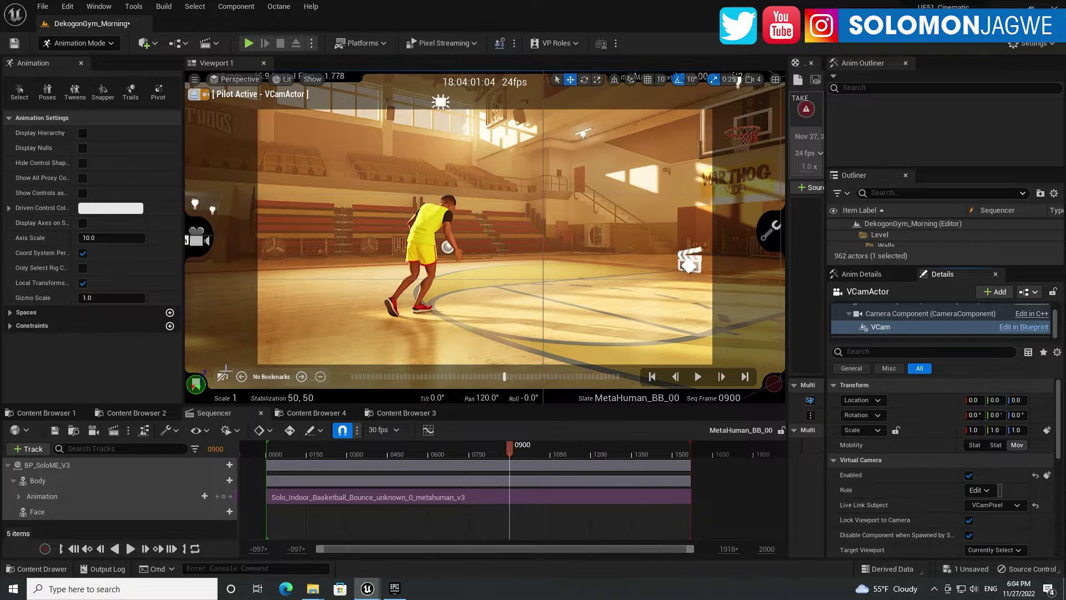
- Shrink the Sequencer and the Animation and Take panels so Viewport 1 fills more space
{"action": "left_click_drag", "start_coordinate": [383, 417], "coordinate": [383, 496]}
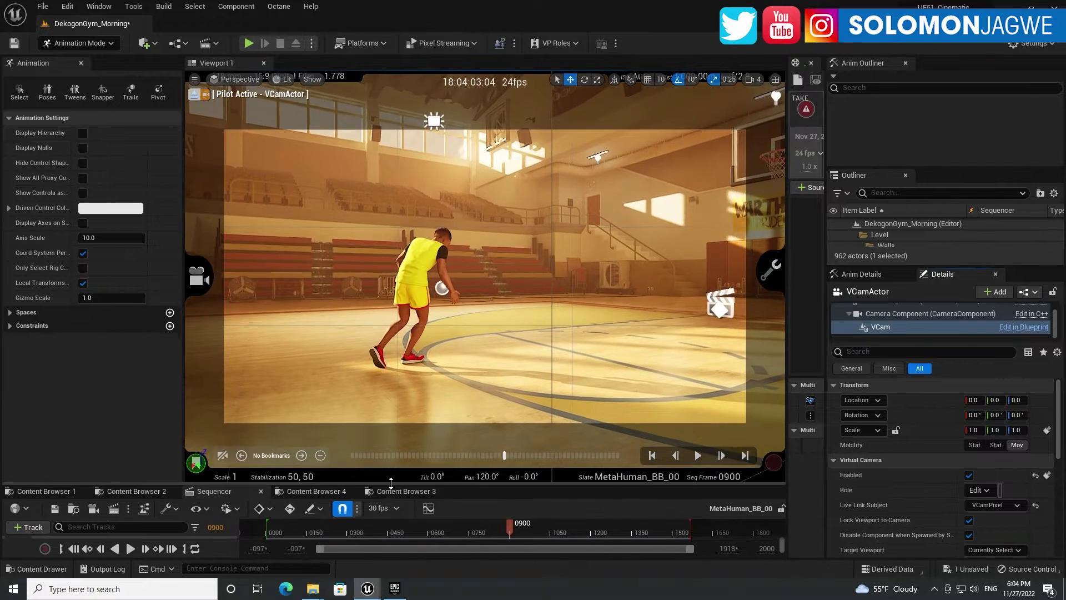
{"action": "left_click_drag", "start_coordinate": [184, 346], "coordinate": [55, 348]}
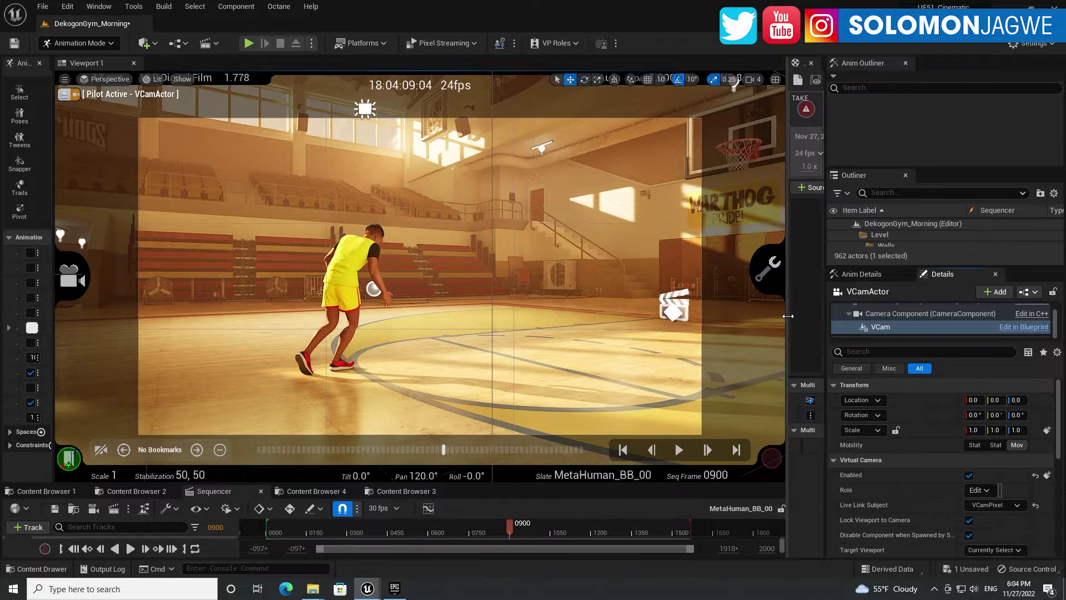
{"action": "left_click_drag", "start_coordinate": [788, 316], "coordinate": [841, 324]}
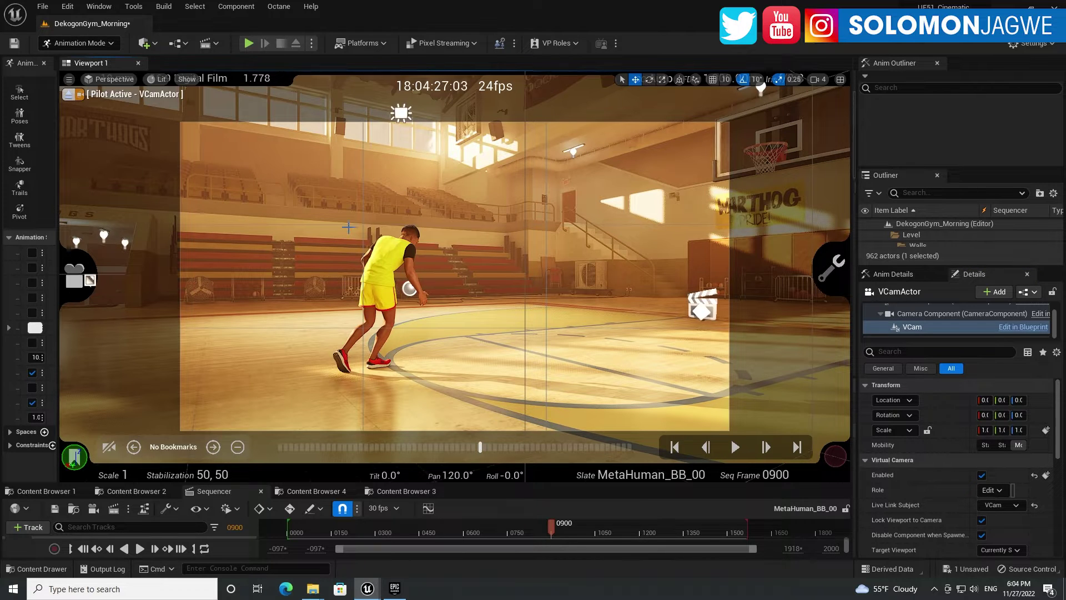
- Toggle Game View with G to hide the editor billboards in the pilot view
{"action": "key", "text": "g"}
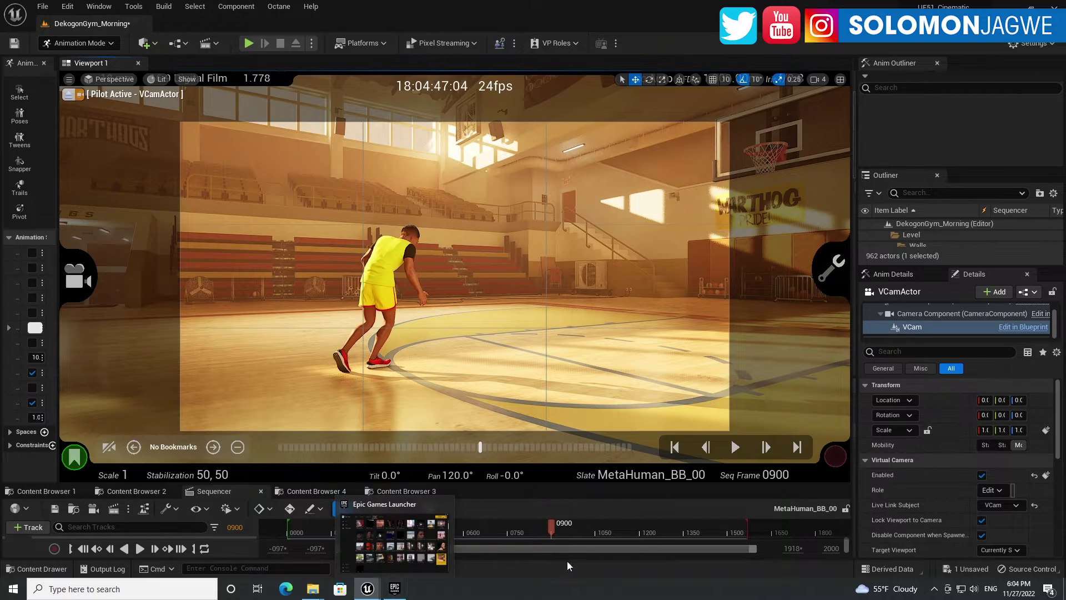
- Bring the Live Link window to the front from the taskbar and move it over the viewport
{"action": "mouse_move", "coordinate": [373, 587]}
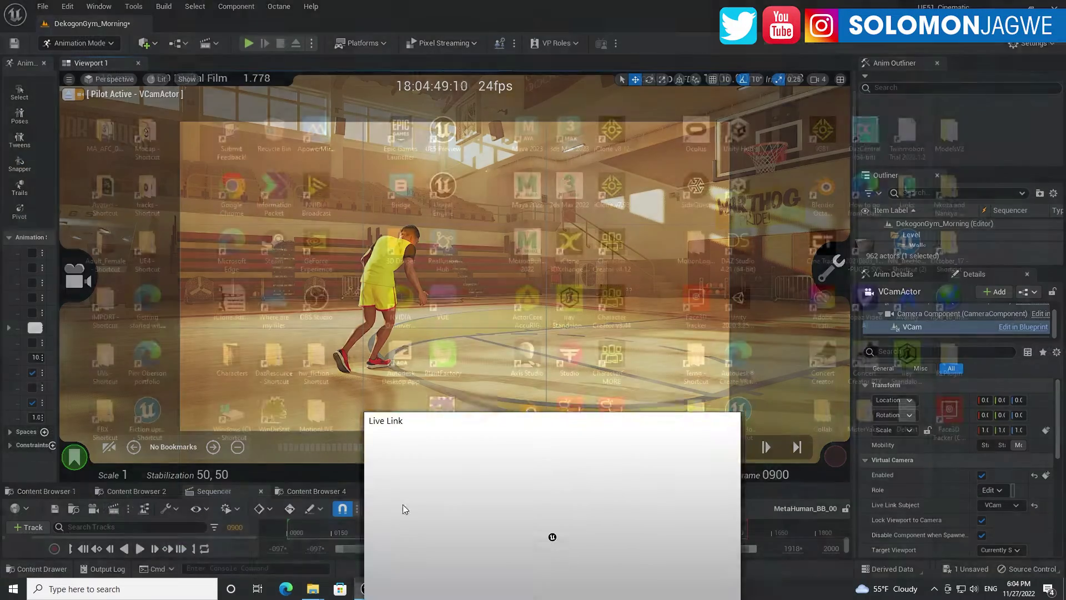
{"action": "left_click", "coordinate": [404, 504]}
{"action": "left_click_drag", "start_coordinate": [546, 420], "coordinate": [678, 186]}
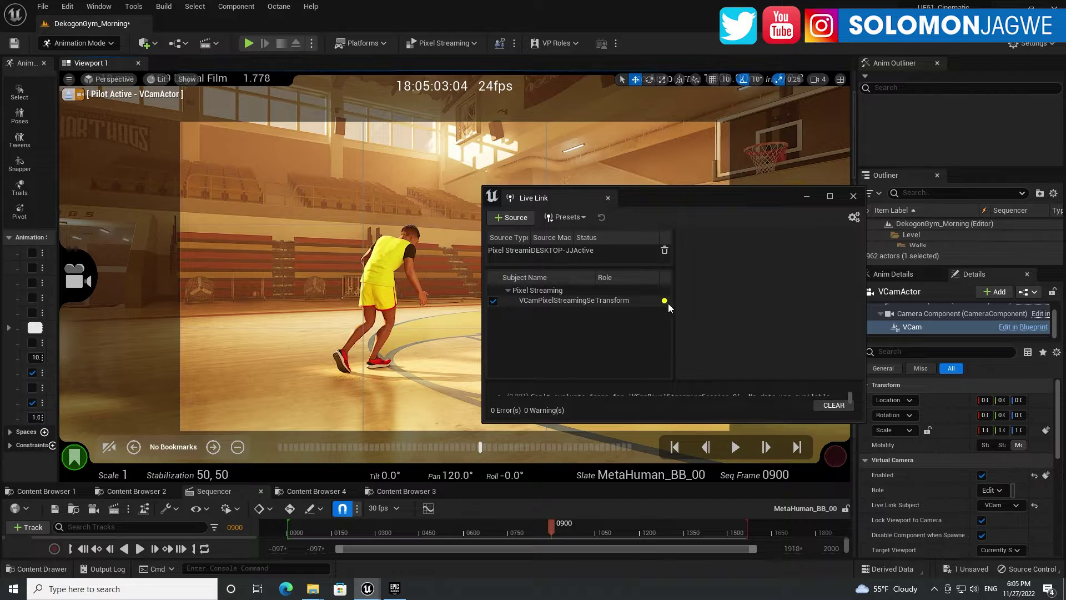
- Drag the Live Link window to the viewport's lower left, clear of the player shot
{"action": "left_click_drag", "start_coordinate": [711, 190], "coordinate": [314, 372]}
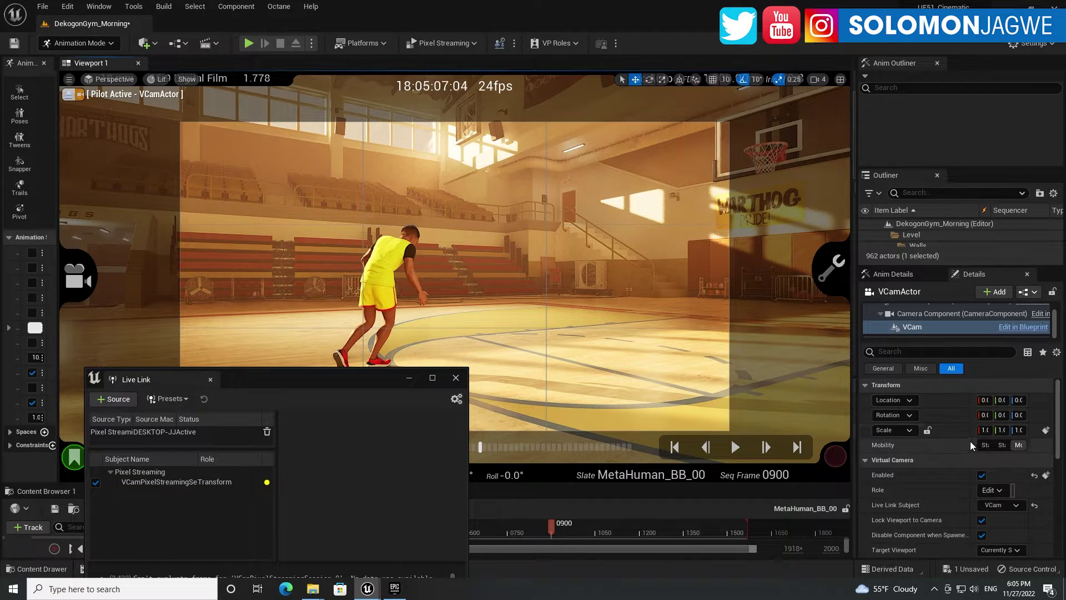
{"action": "mouse_move", "coordinate": [1058, 433]}
{"action": "left_mouse_down"}
{"action": "mouse_move", "coordinate": [1062, 472]}
{"action": "mouse_move", "coordinate": [1060, 414]}
{"action": "left_mouse_up"}
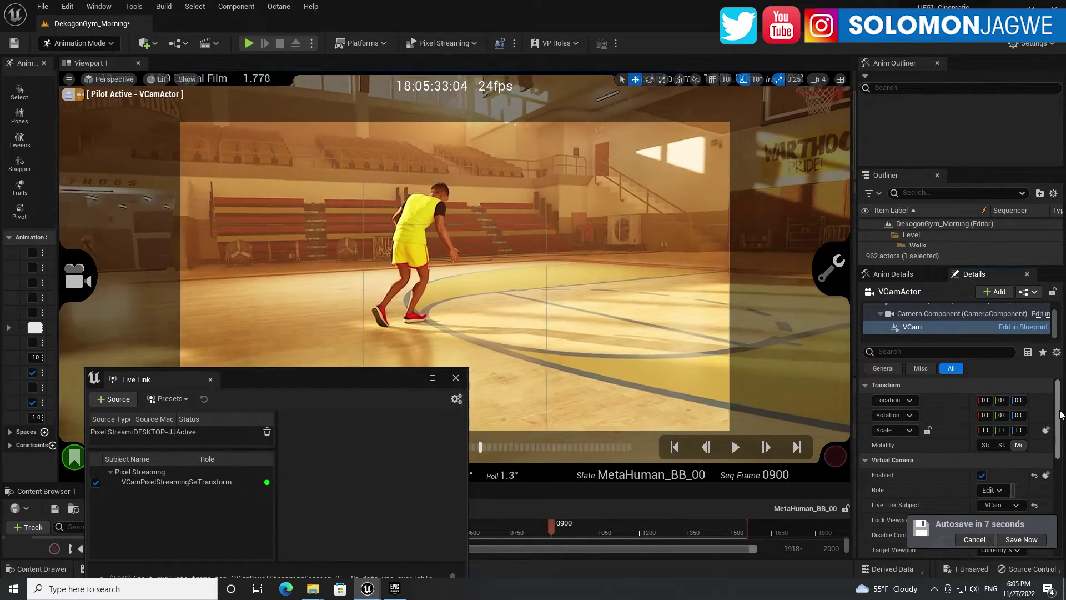
- Postpone the pending autosave and close the Live Link window
{"action": "left_click", "coordinate": [973, 540]}
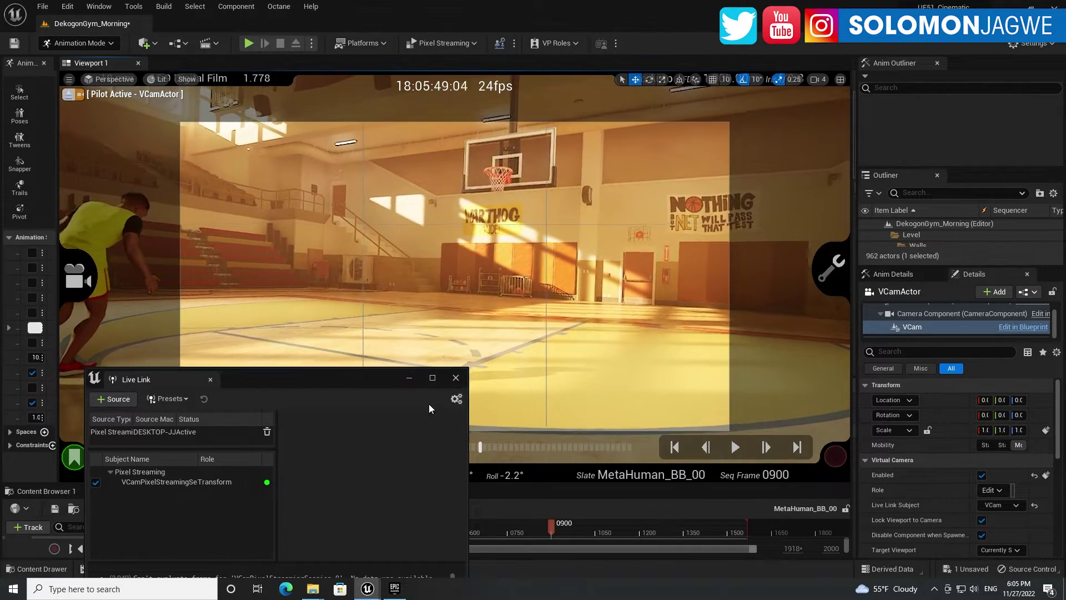
{"action": "left_click", "coordinate": [409, 378]}
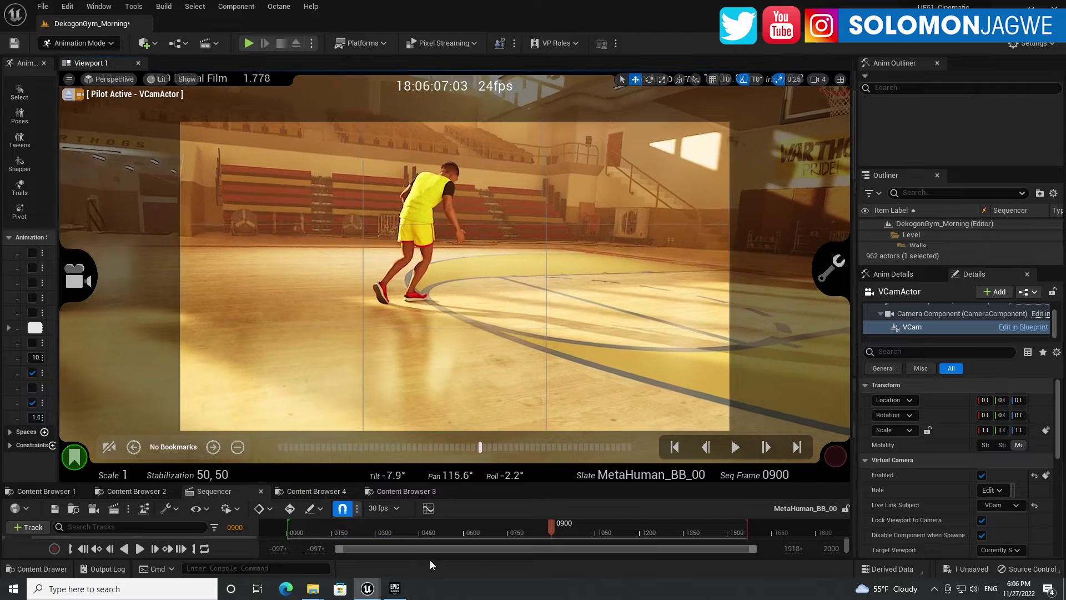
- Play the Sequencer so the player's dribbling animation runs onward from frame 0900
{"action": "left_click", "coordinate": [139, 551]}
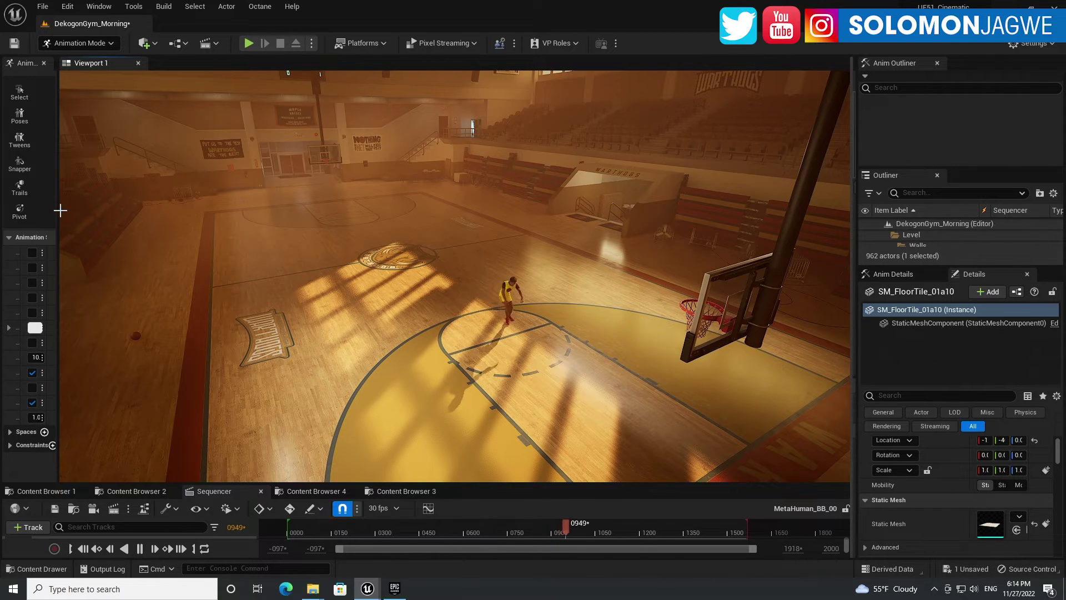
- Widen the animation panel and drag a VCam Actor from Quick Add onto the court near the player
{"action": "left_click_drag", "start_coordinate": [58, 210], "coordinate": [185, 231]}
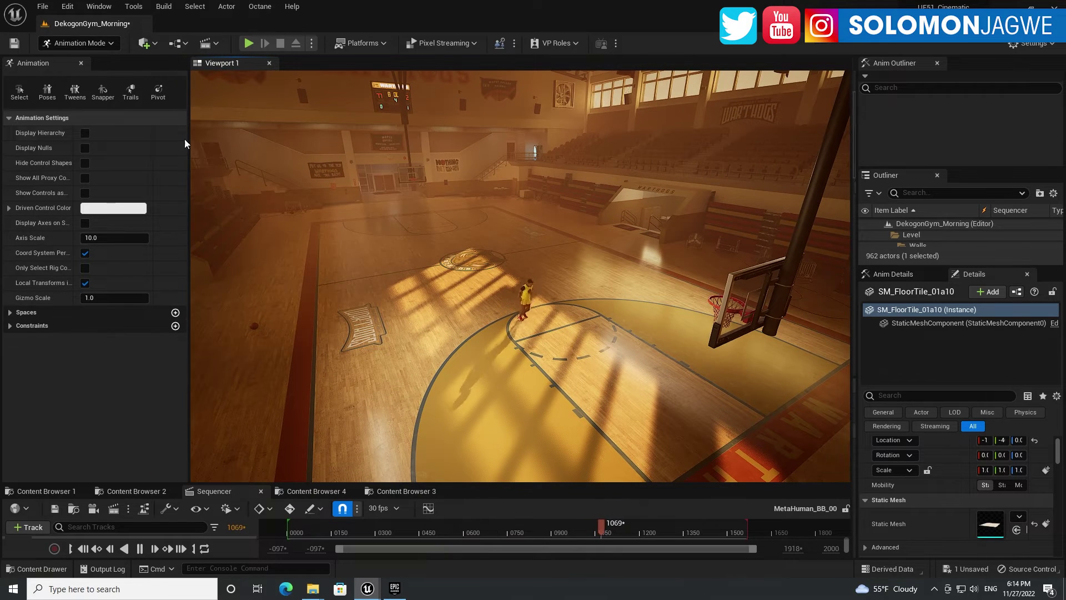
{"action": "left_click", "coordinate": [155, 45]}
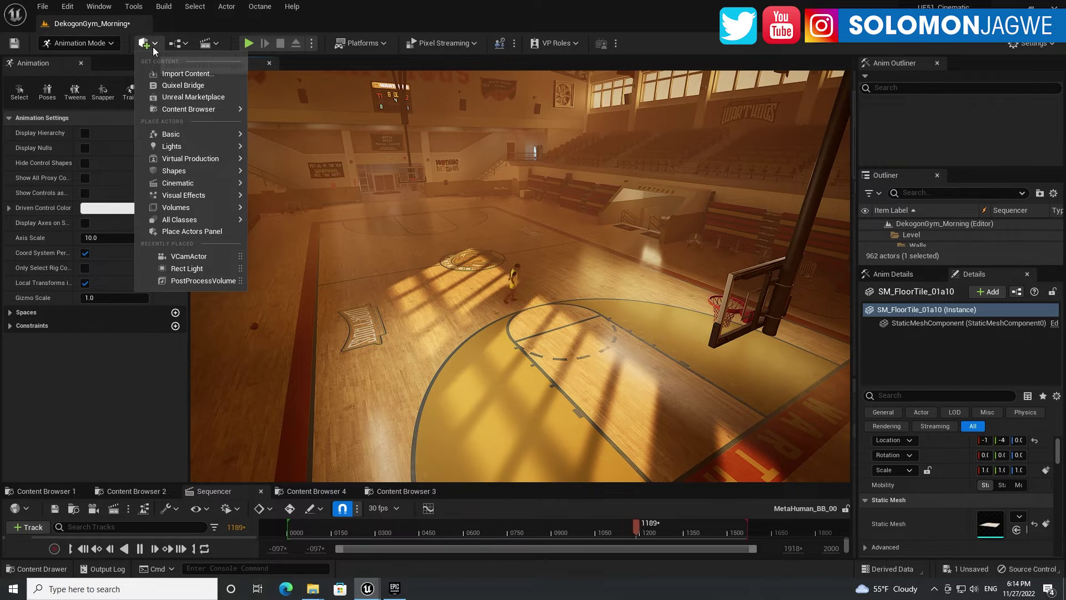
{"action": "mouse_move", "coordinate": [209, 185]}
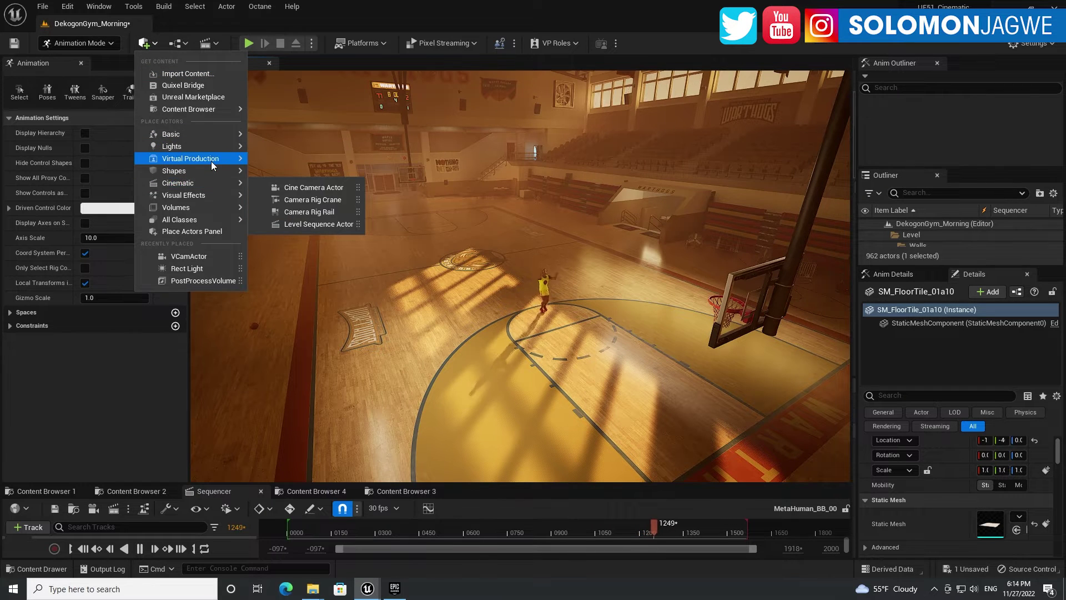
{"action": "mouse_move", "coordinate": [211, 159]}
{"action": "left_click_drag", "start_coordinate": [289, 177], "coordinate": [496, 383]}
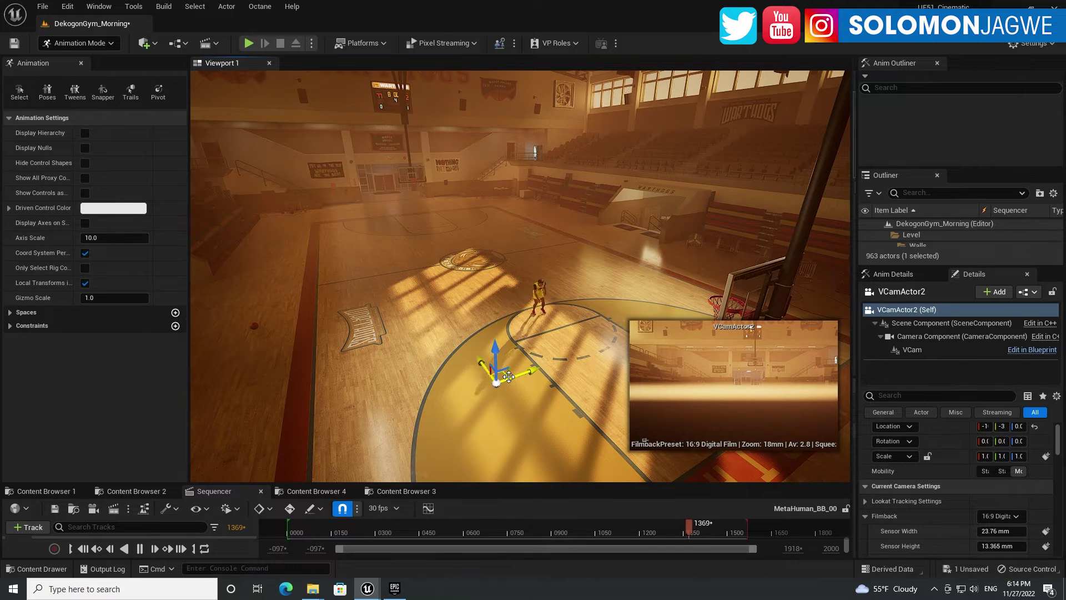
- Show editor icons and raise the new VCam actor slightly above the floor
{"action": "key", "text": "g"}
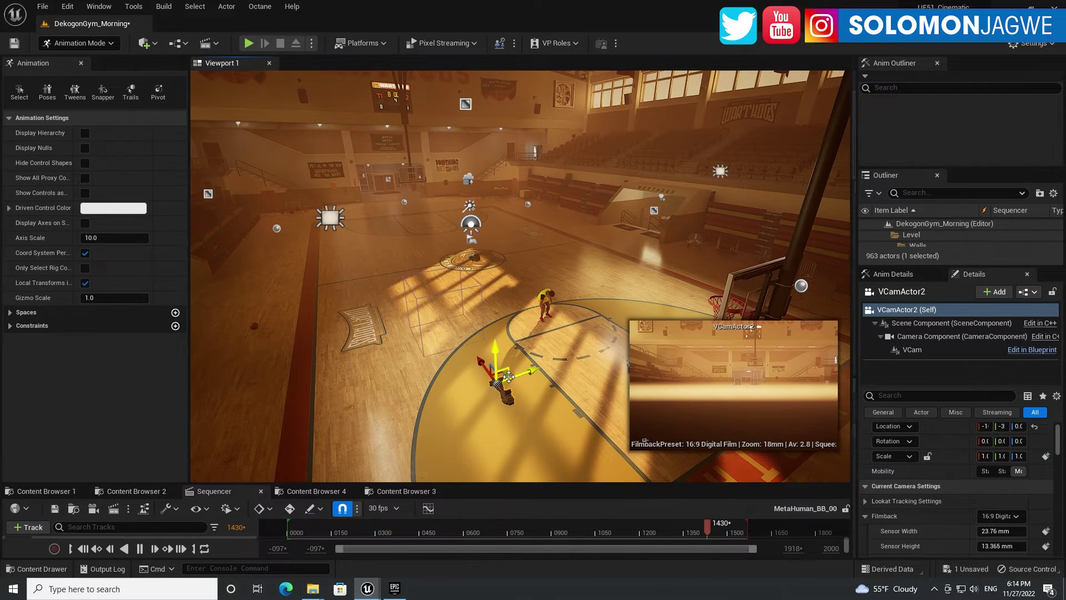
{"action": "left_click_drag", "start_coordinate": [493, 351], "coordinate": [608, 345]}
{"action": "right_click_drag", "start_coordinate": [608, 346], "coordinate": [561, 330]}
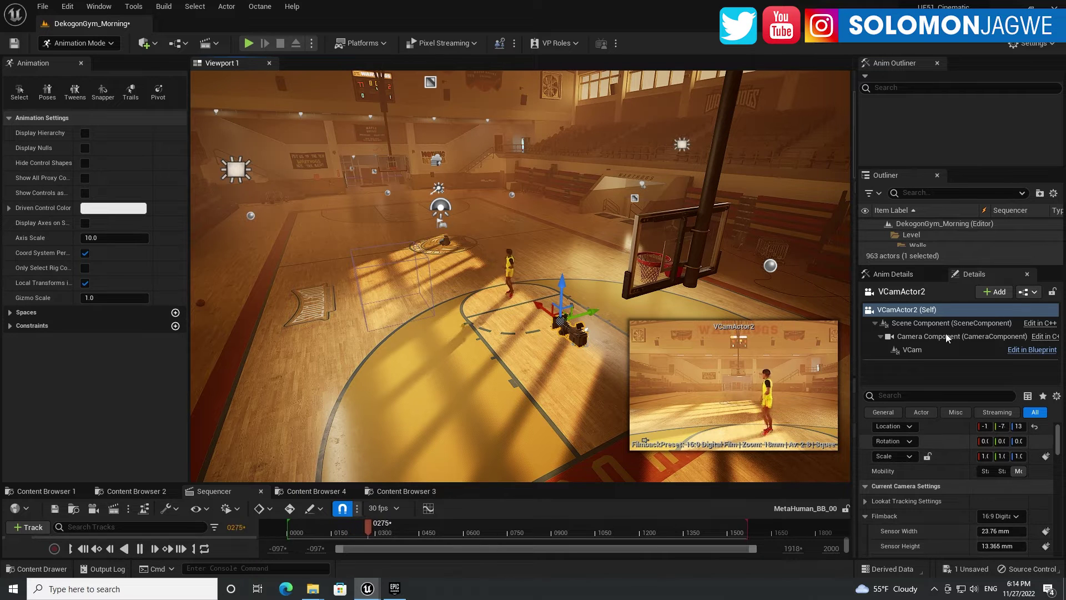
- Enable Virtual Camera on VCamActor2's VCam component and switch to game view
{"action": "left_click", "coordinate": [914, 350]}
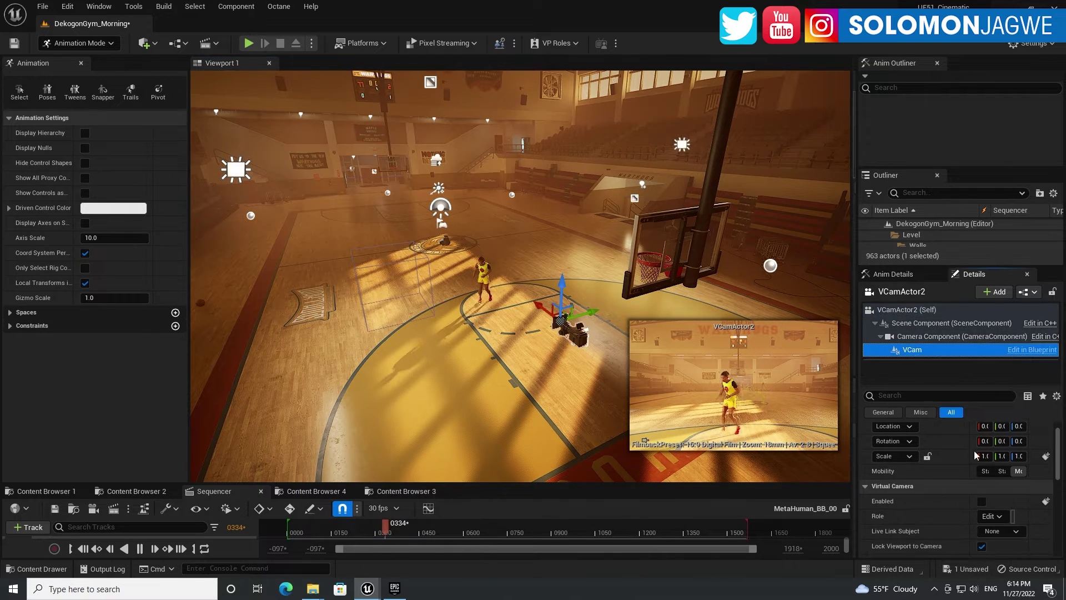
{"action": "left_click", "coordinate": [981, 502]}
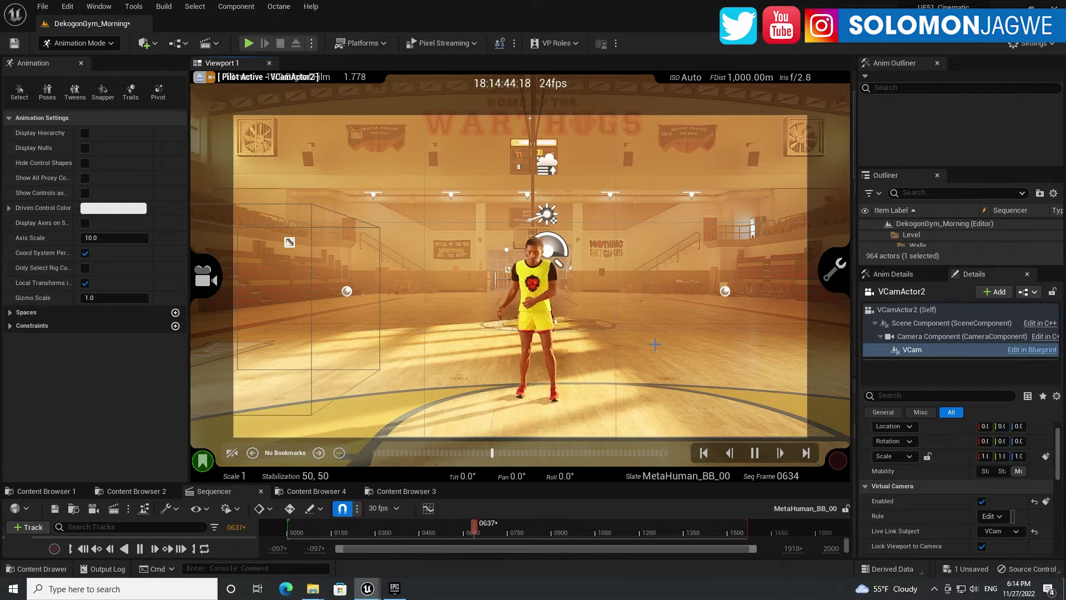
{"action": "key", "text": "g"}
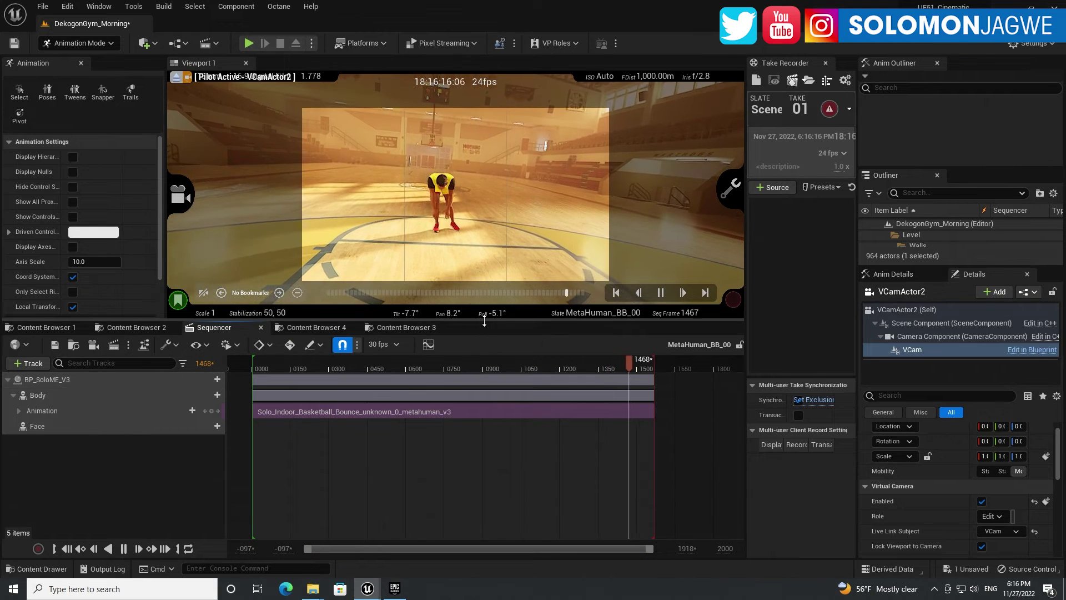
- Enlarge the viewport over the Sequencer, then go full-screen so VCamActor2's pilot view of the player fills the display
{"action": "left_click_drag", "start_coordinate": [484, 321], "coordinate": [524, 524]}
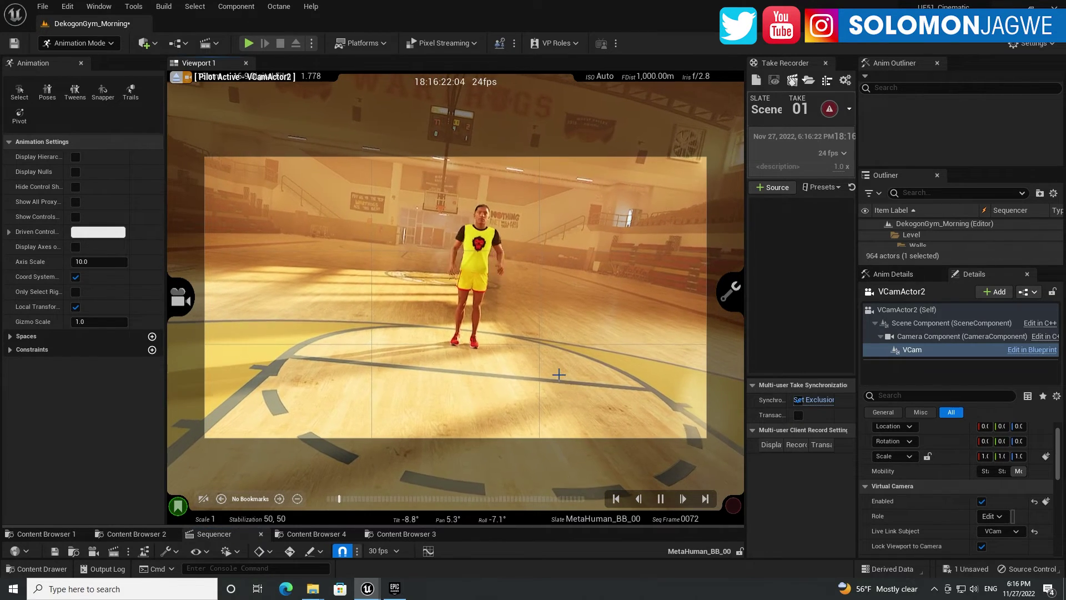
{"action": "key", "text": "F11"}
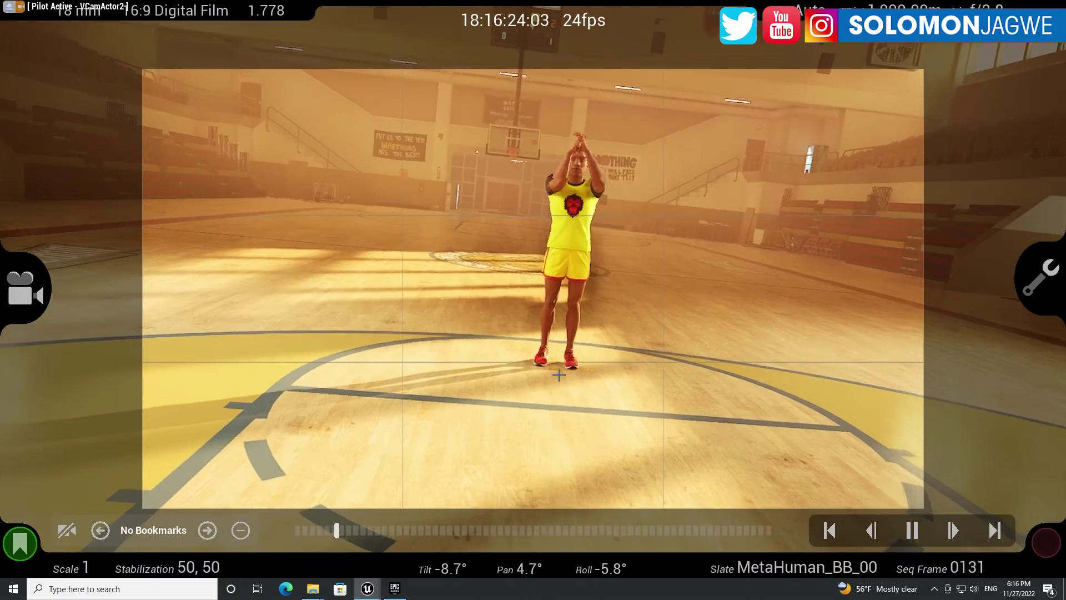